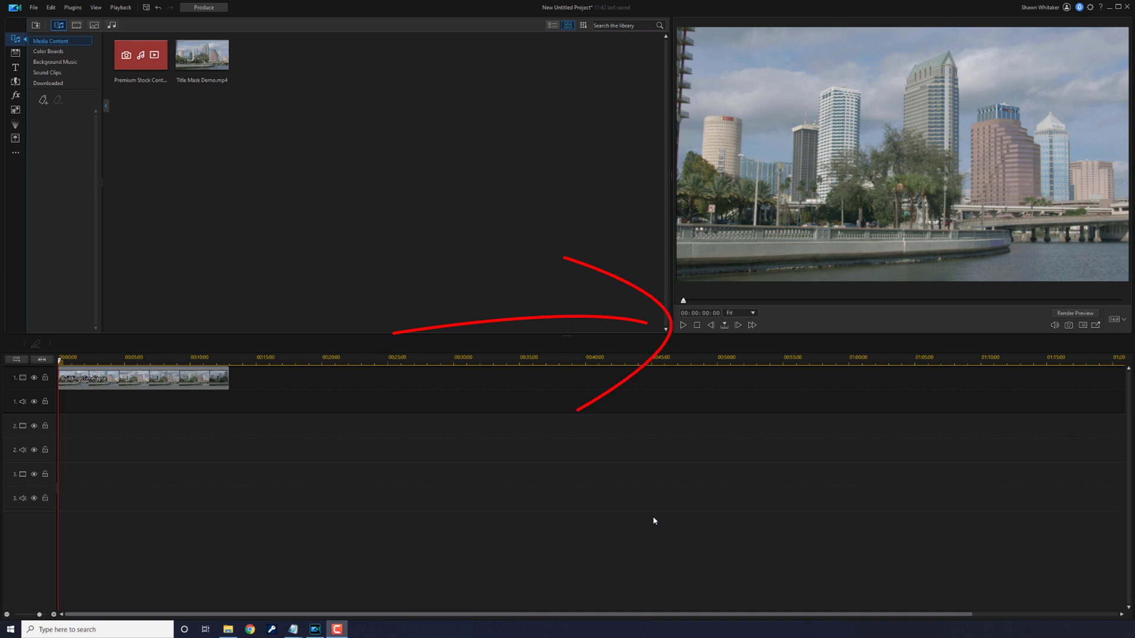
# Preview the time-lapse, rewind to the start, and place the Default 'My Title' template on track 2.
pyautogui.click(682, 325)
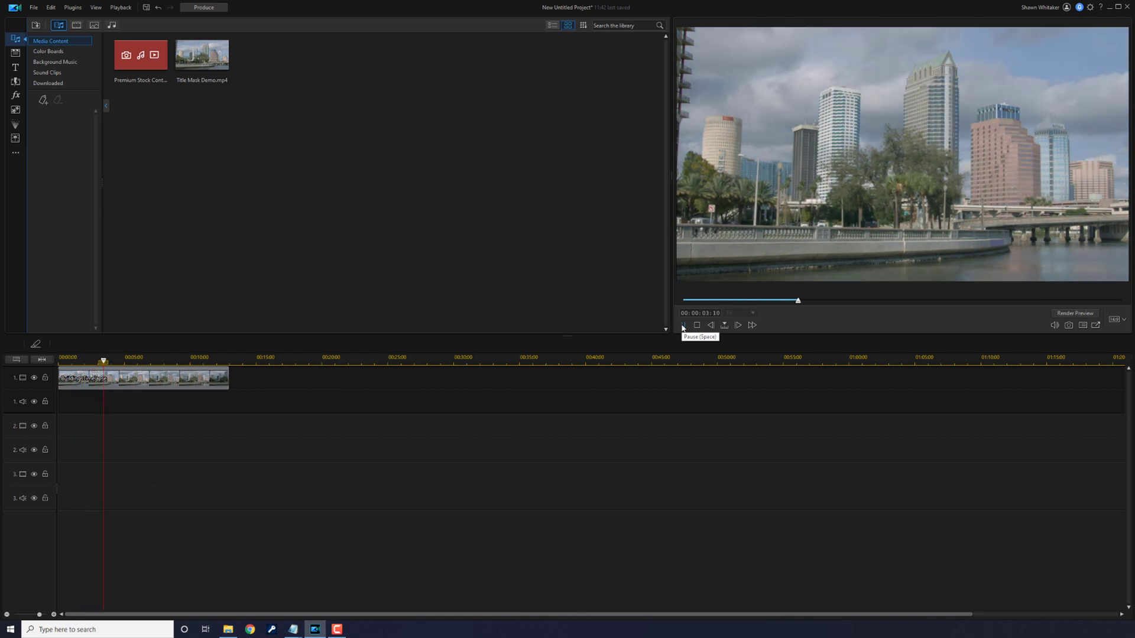
pyautogui.click(683, 326)
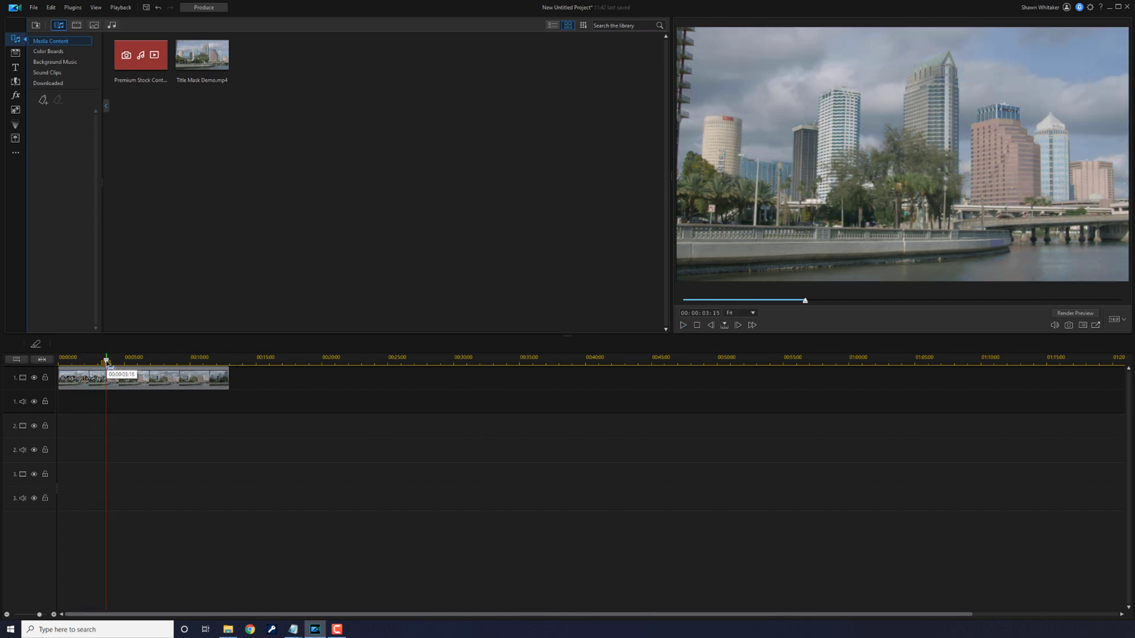
pyautogui.press('Home')
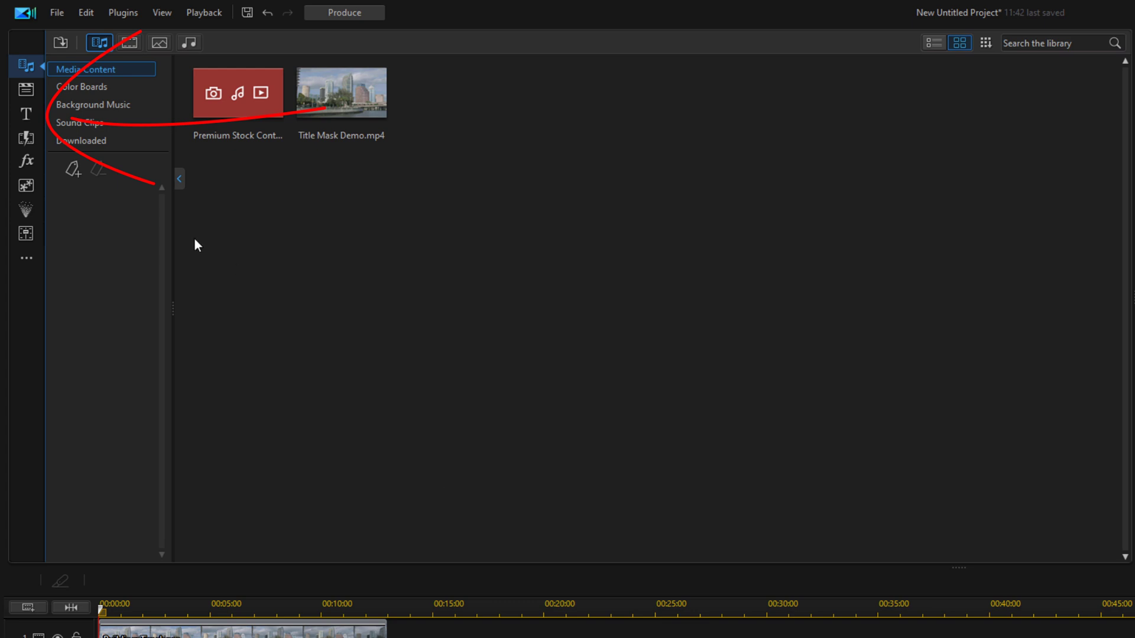
pyautogui.click(26, 112)
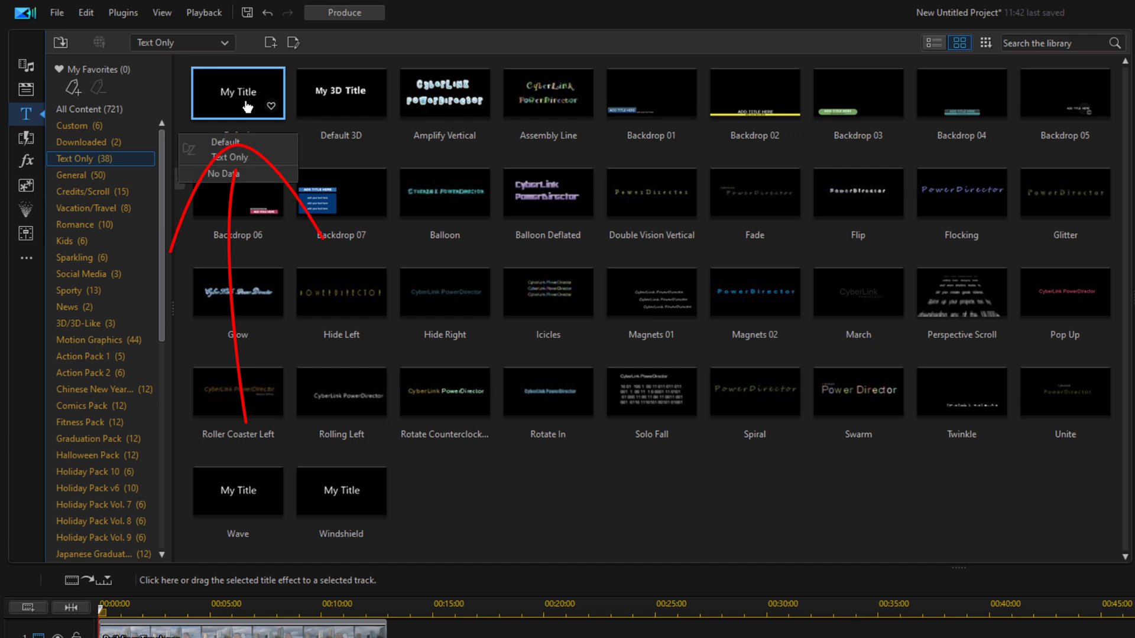
pyautogui.moveTo(247, 106); pyautogui.dragTo(101, 637)
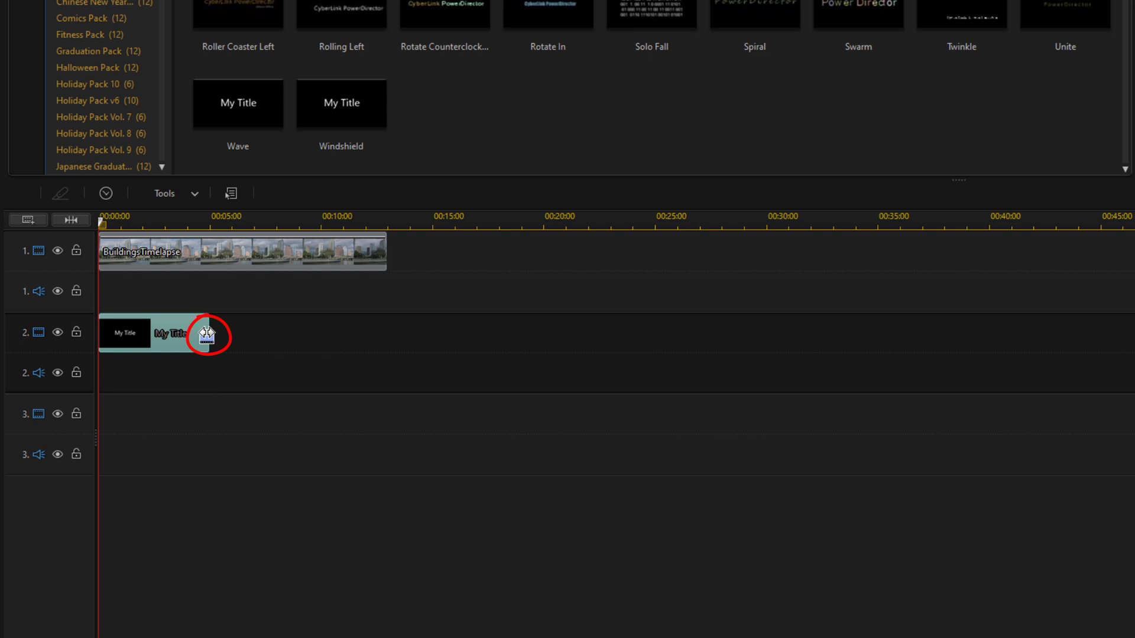
# Stretch the My Title clip to 00:00:13, rewind the playhead, and open it in Title Designer.
pyautogui.moveTo(207, 335); pyautogui.dragTo(384, 342)
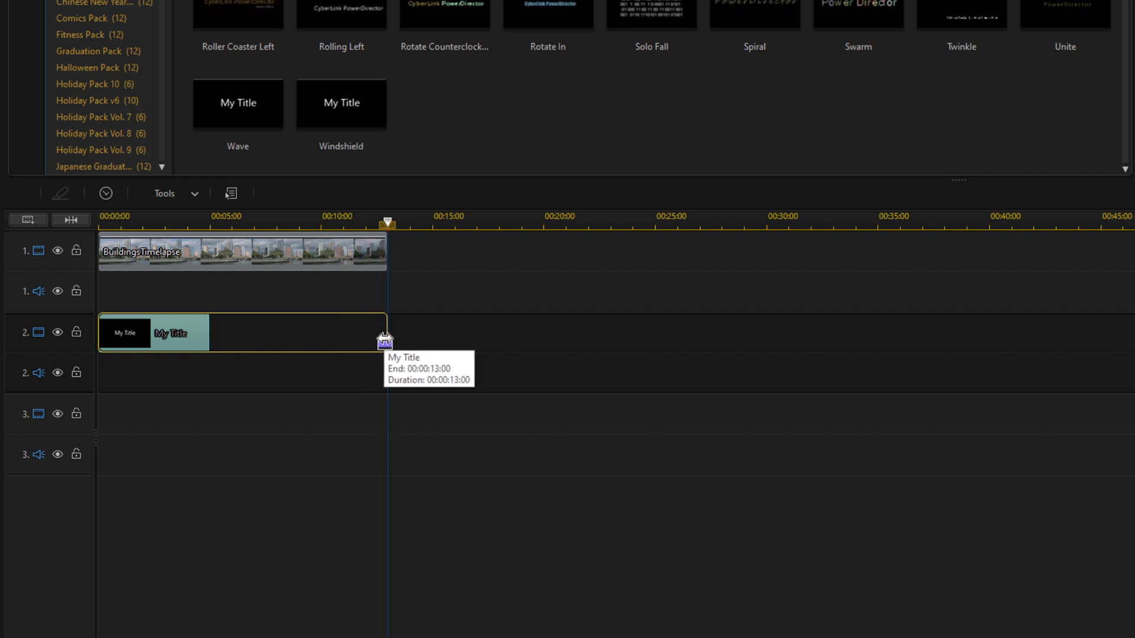
pyautogui.moveTo(385, 342); pyautogui.dragTo(385, 342)
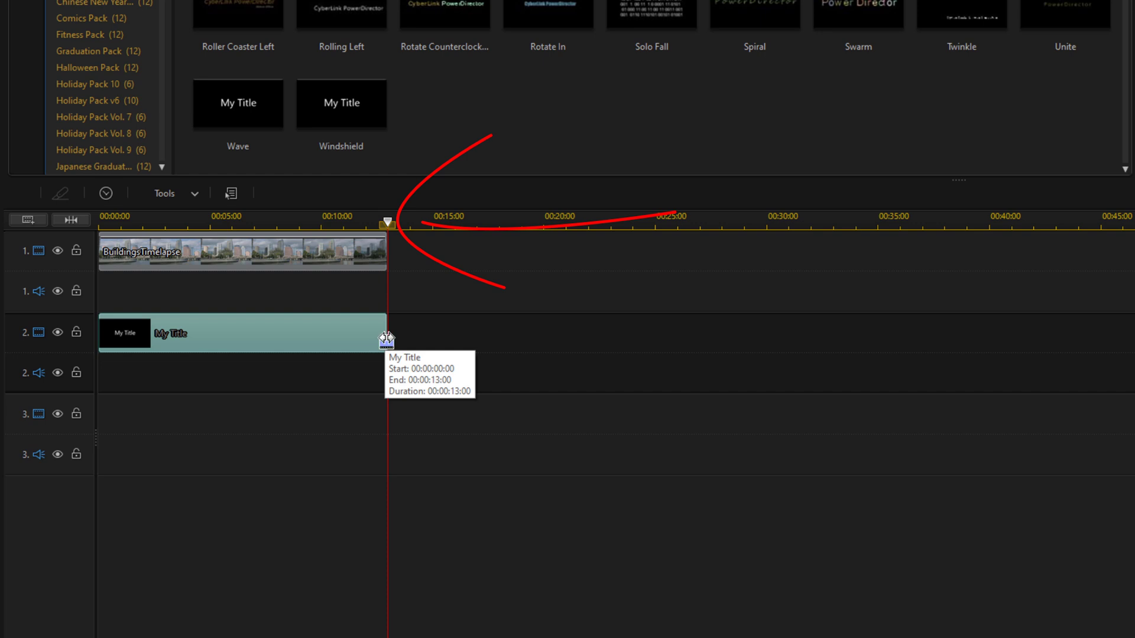
pyautogui.click(387, 224)
pyautogui.moveTo(387, 223); pyautogui.dragTo(64, 248)
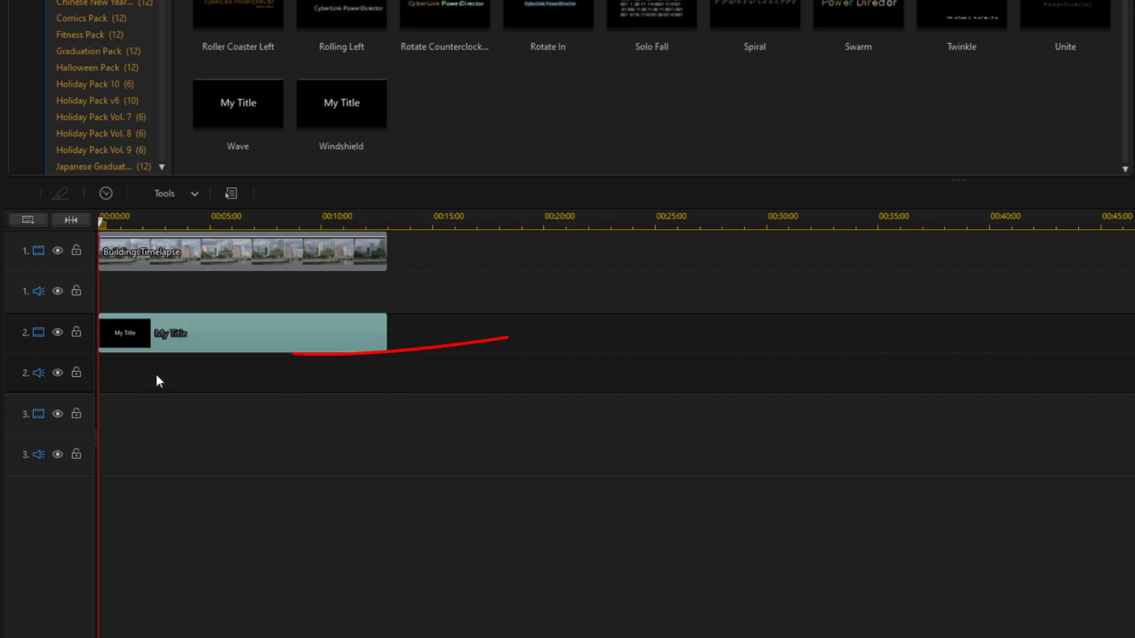
pyautogui.moveTo(212, 340)
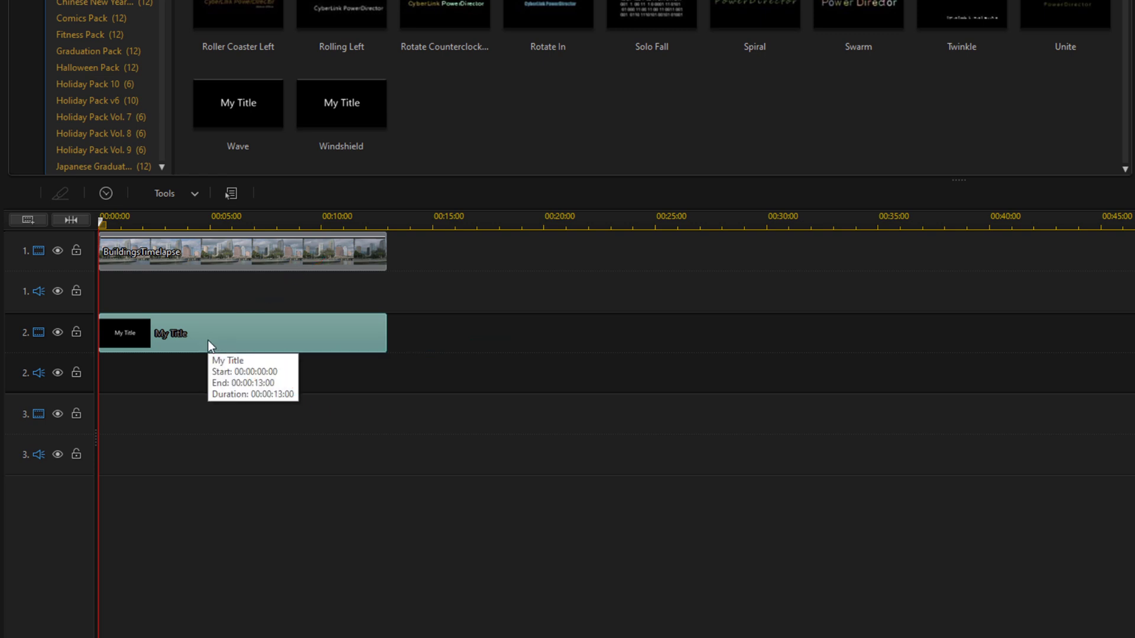
pyautogui.doubleClick(208, 340)
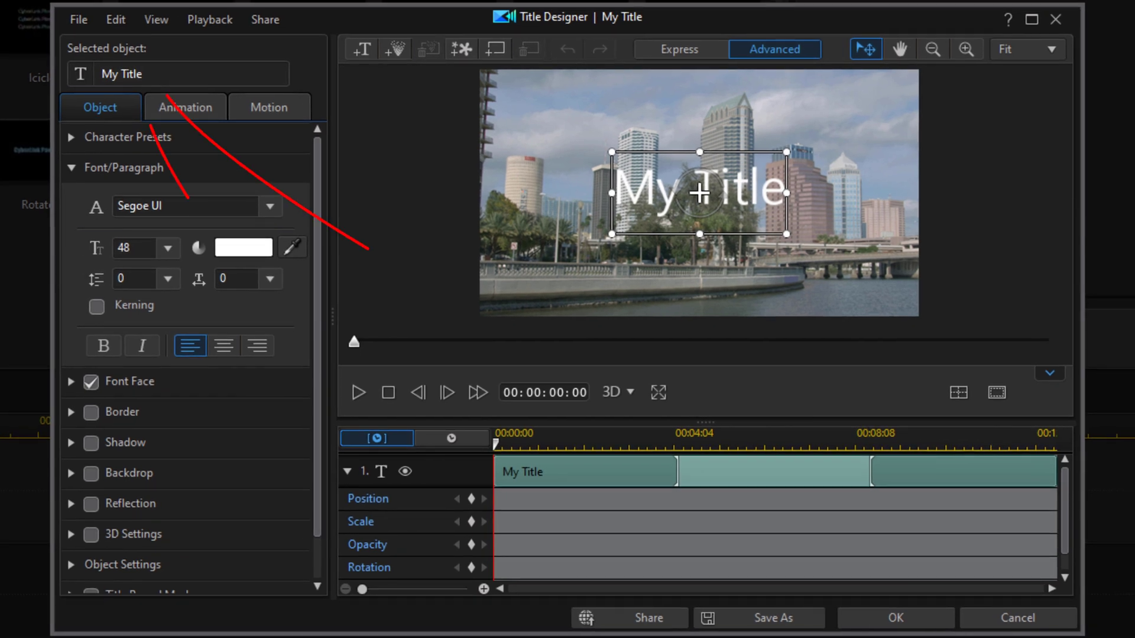
# Replace the title text 'My Title' with 'Timelapse'.
pyautogui.click(252, 55)
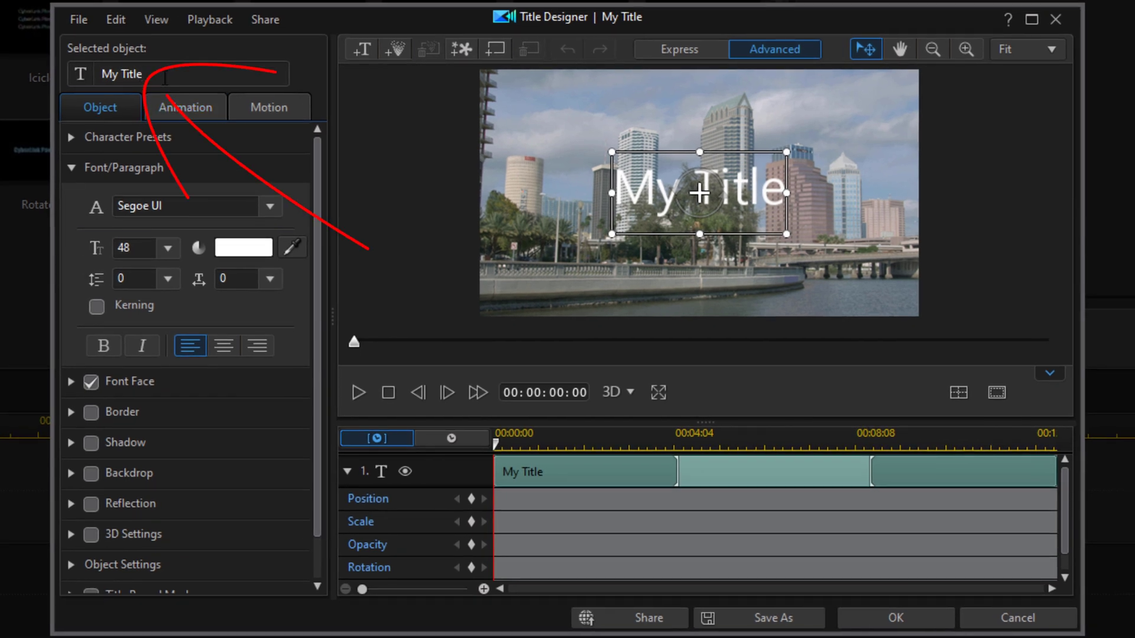
pyautogui.moveTo(165, 78); pyautogui.dragTo(52, 88)
pyautogui.press('BackSpace')
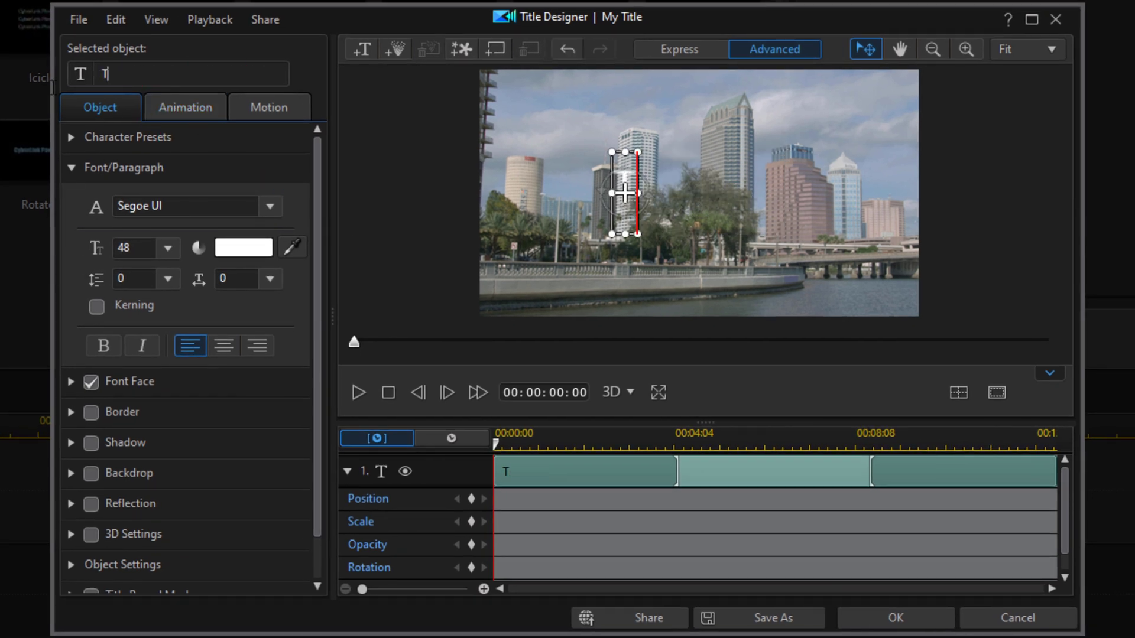
pyautogui.write('Timelapse')
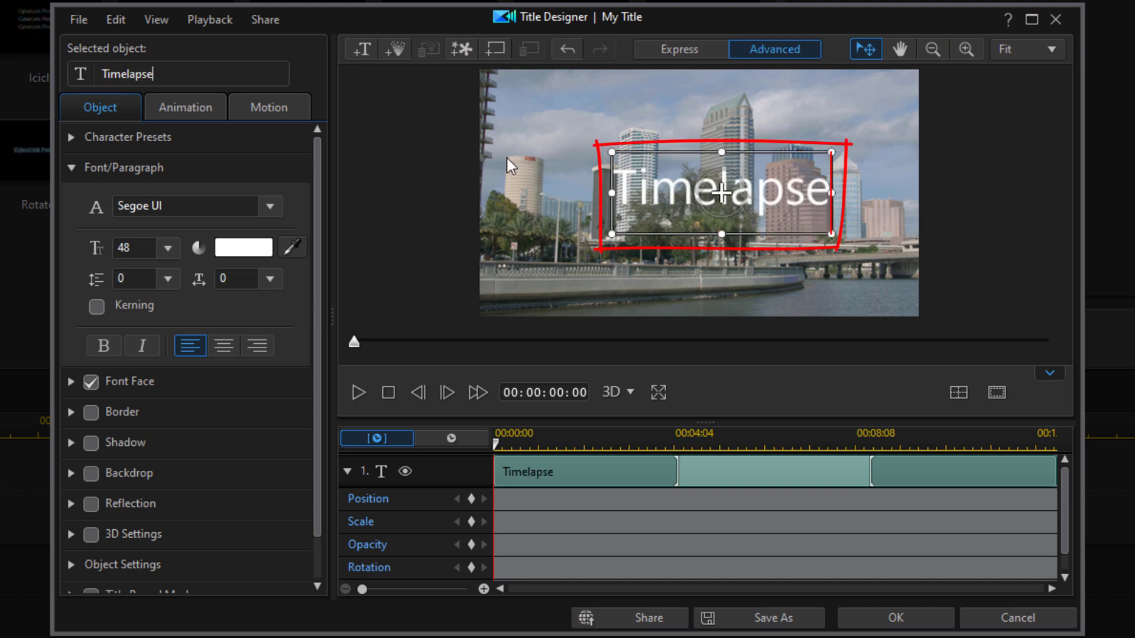
# Set the Timelapse text to Heebo Black at font size 40.
pyautogui.doubleClick(628, 188)
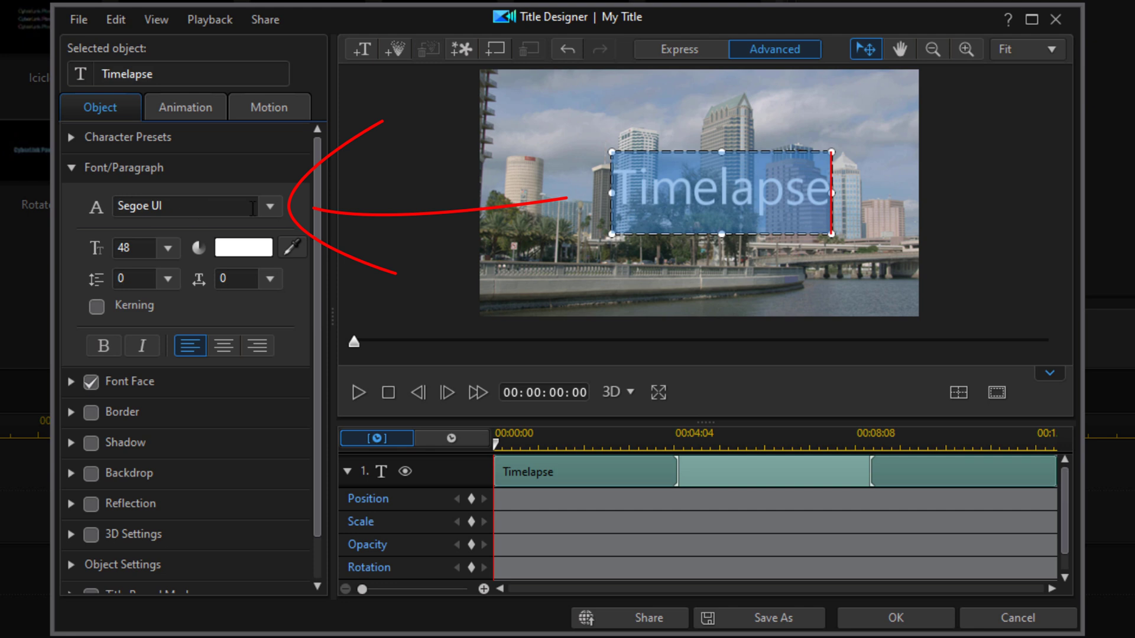
pyautogui.click(270, 206)
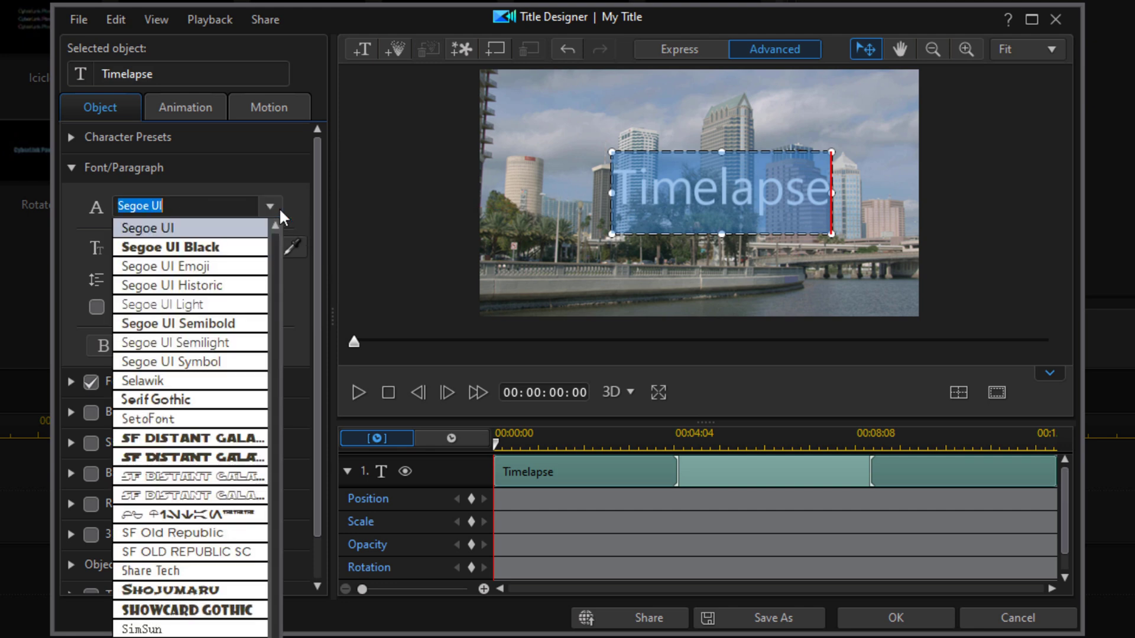
pyautogui.write('Heebo')
pyautogui.click(247, 247)
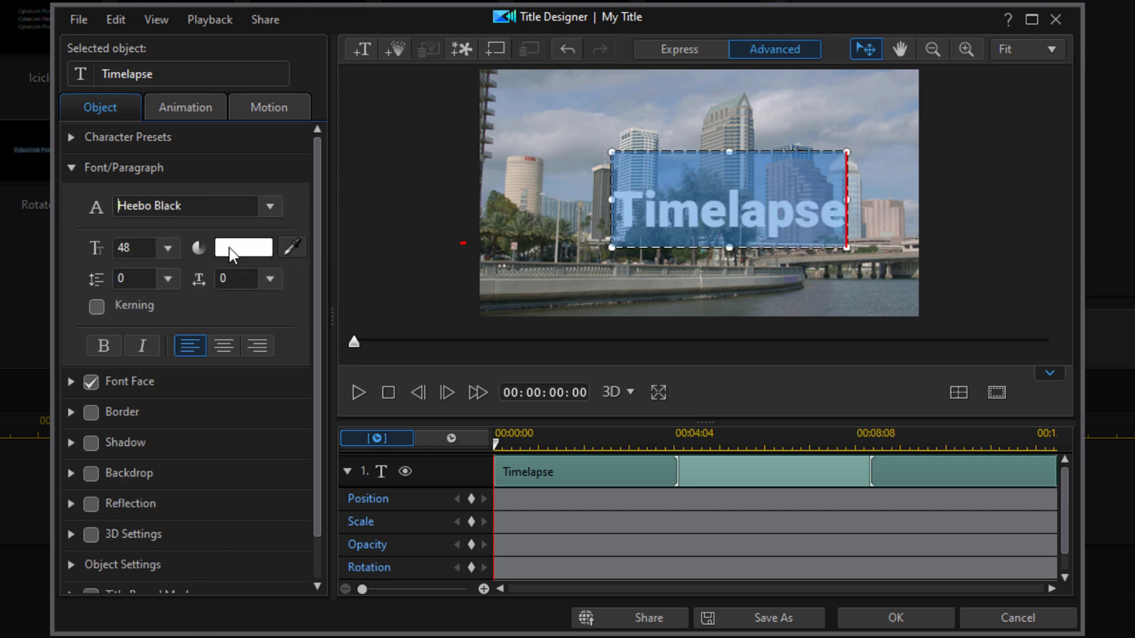
pyautogui.doubleClick(148, 248)
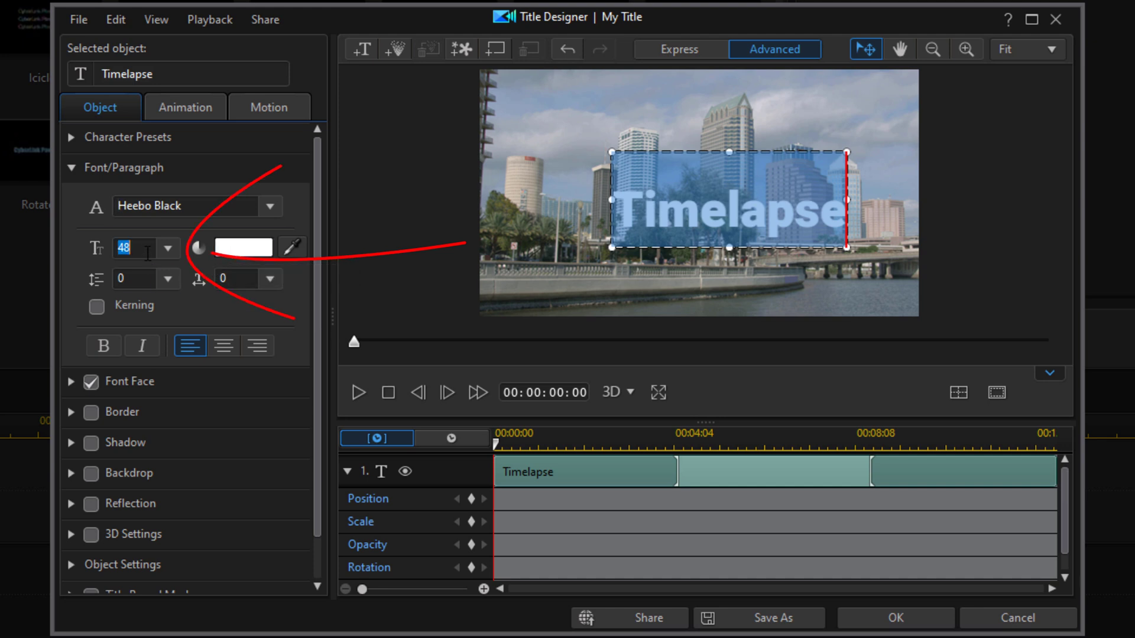
pyautogui.write('40')
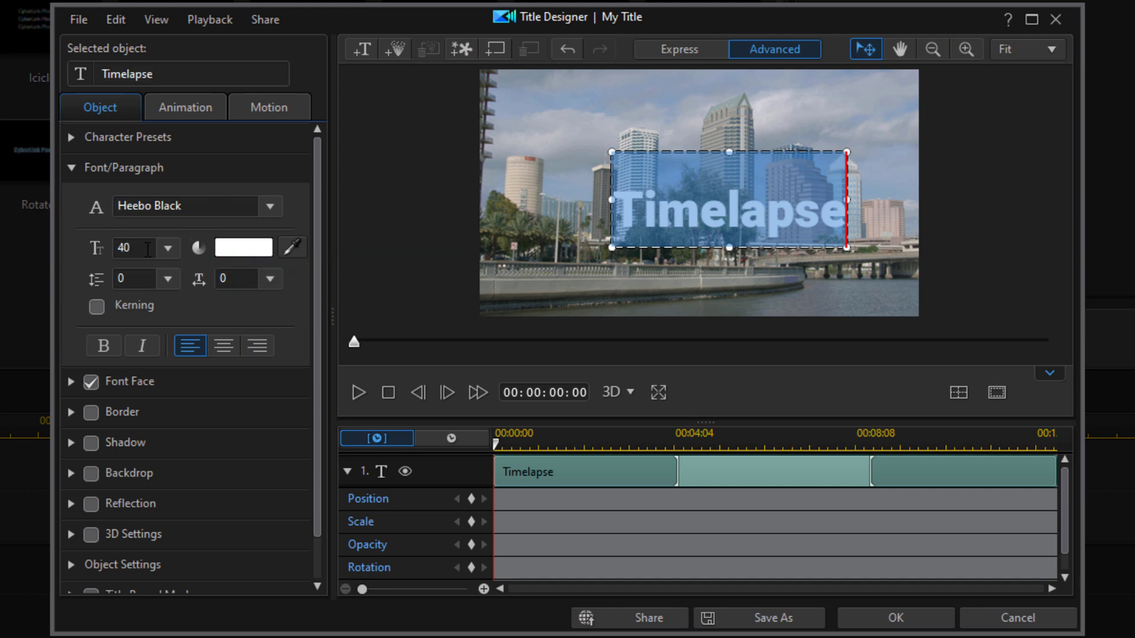
pyautogui.press('Return')
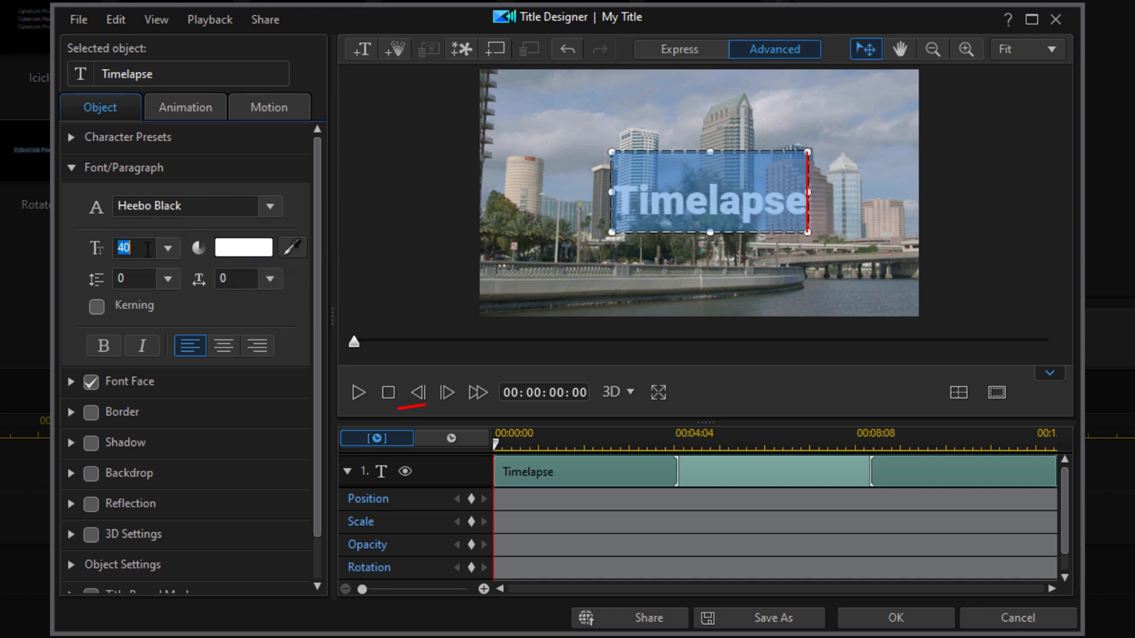
# Enable a black text border on the title and reduce its size to 1.0.
pyautogui.click(87, 411)
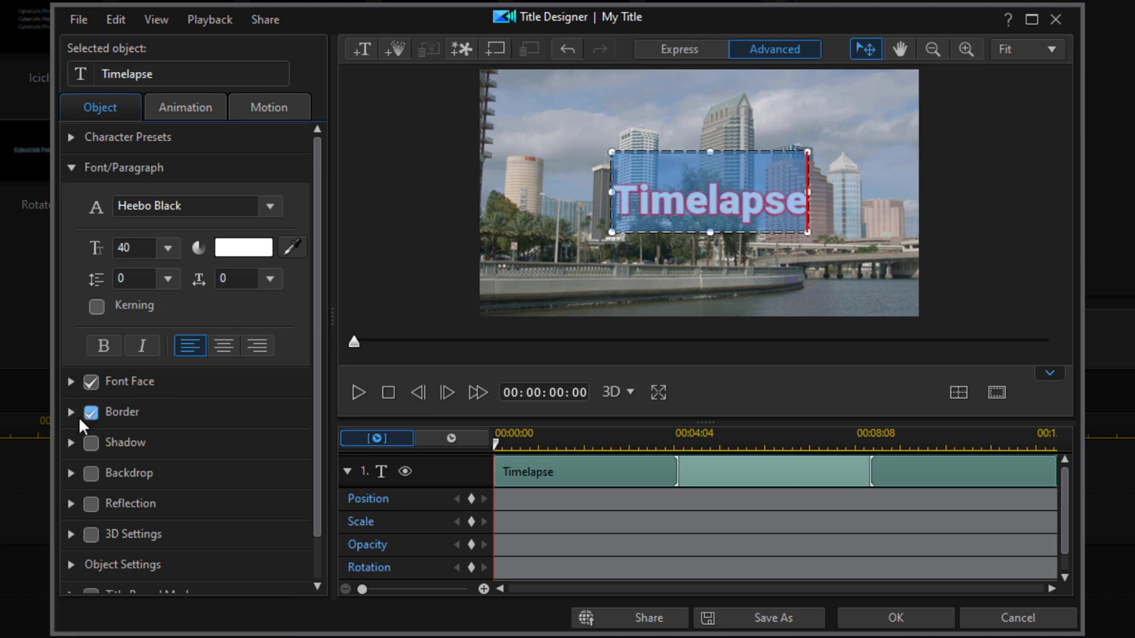
pyautogui.click(71, 412)
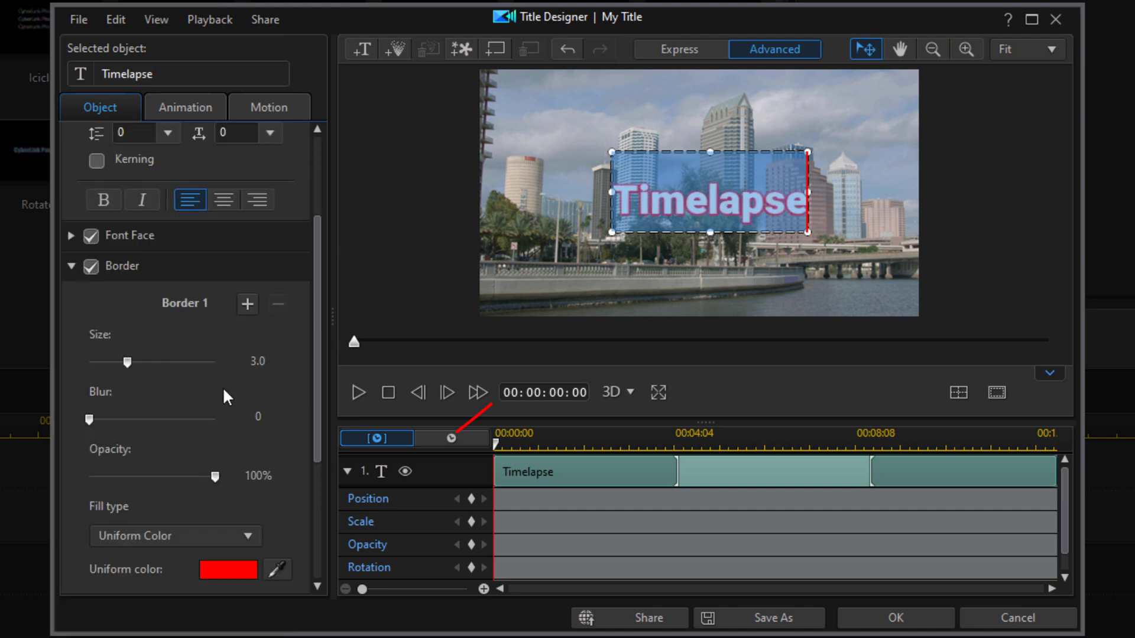
pyautogui.click(228, 571)
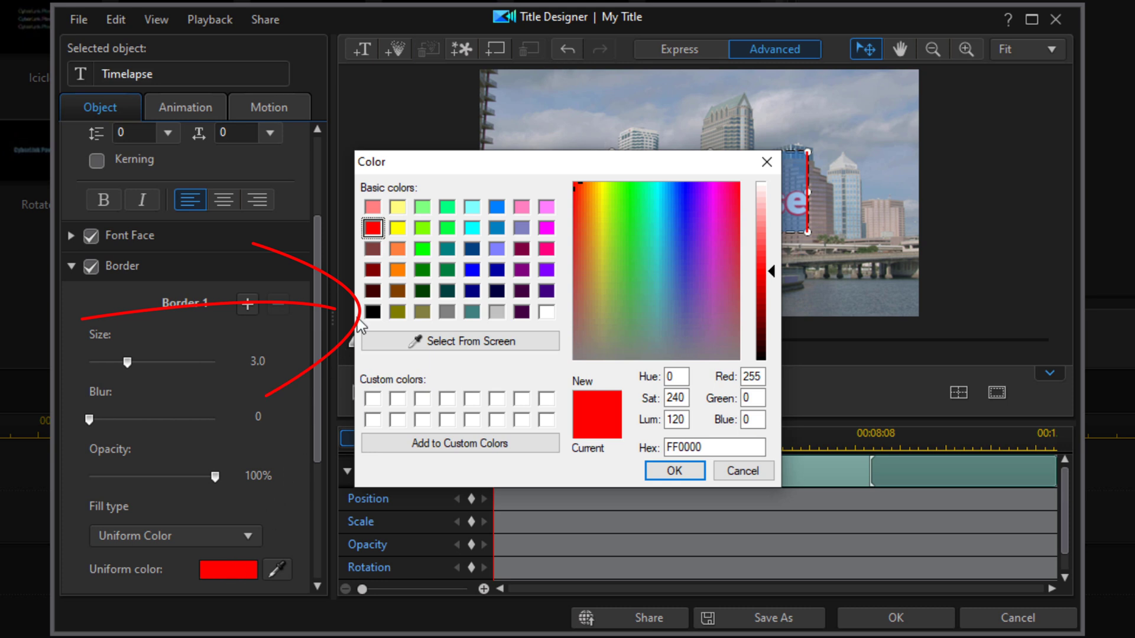
pyautogui.click(373, 312)
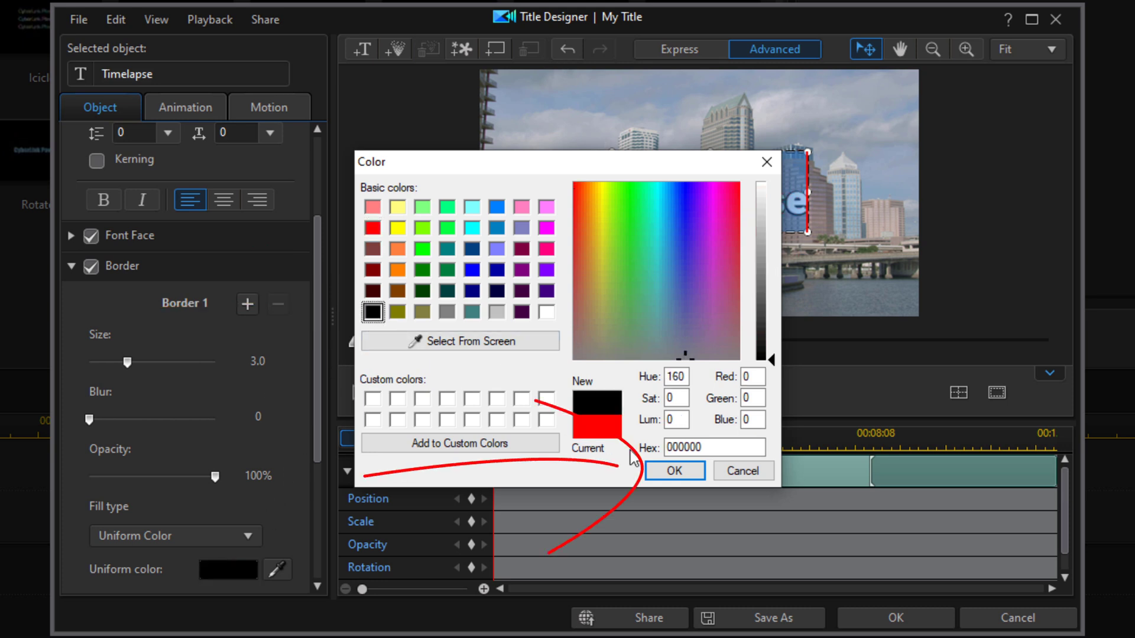
pyautogui.click(667, 467)
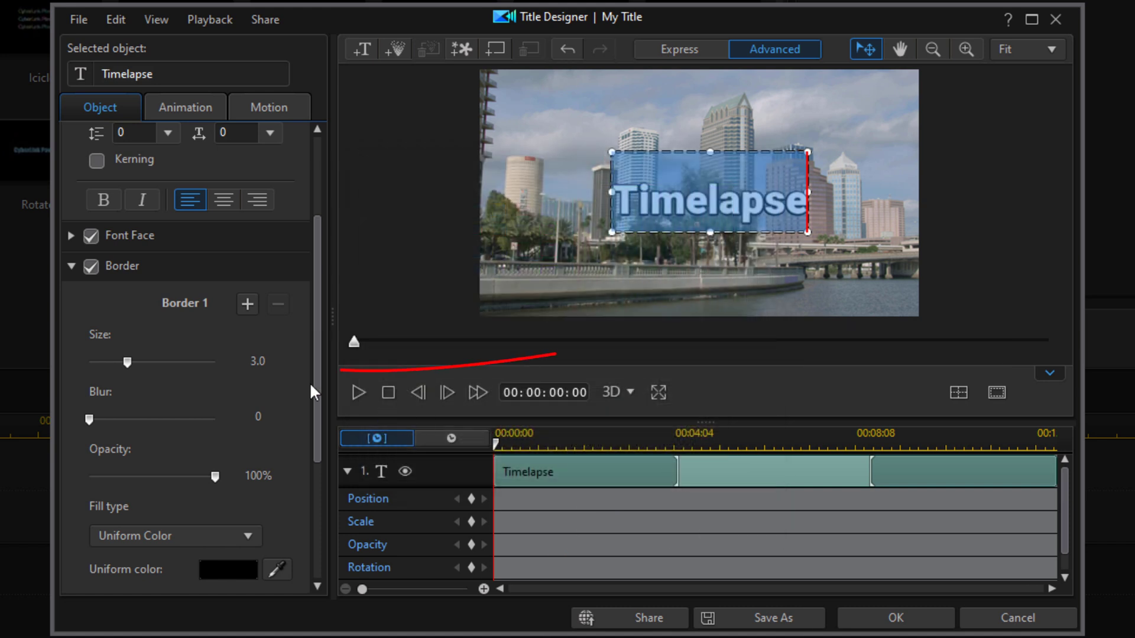
pyautogui.moveTo(128, 363); pyautogui.dragTo(101, 360)
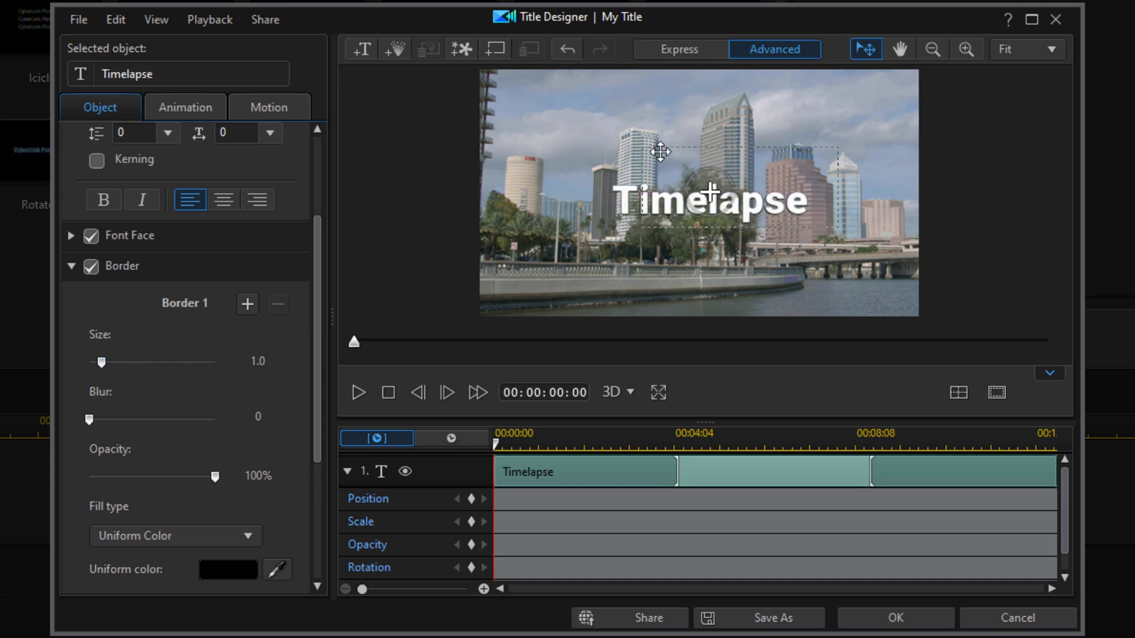
# Move the title up-right, setting its position to X 0.636, Y 0.284.
pyautogui.moveTo(660, 152); pyautogui.dragTo(710, 101)
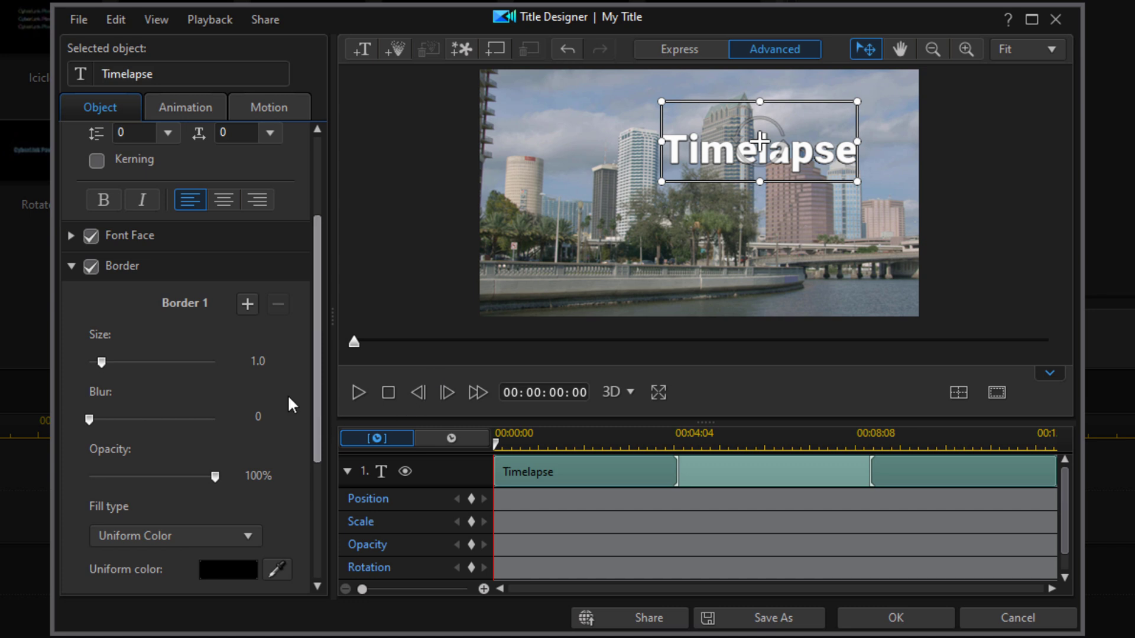
pyautogui.click(71, 266)
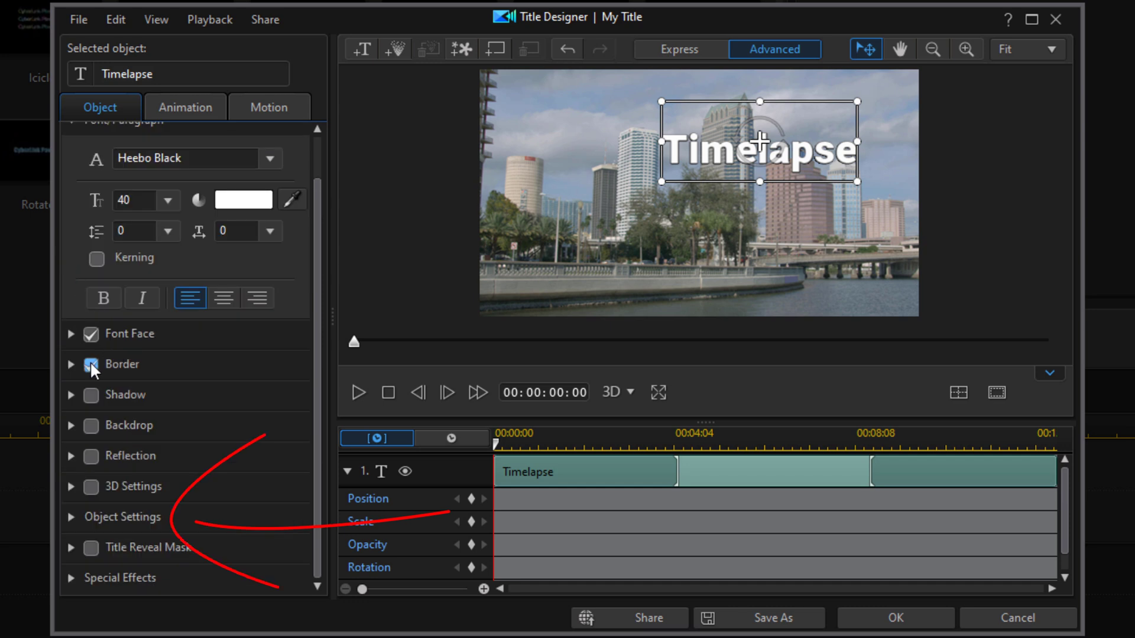
pyautogui.click(71, 516)
pyautogui.moveTo(314, 361); pyautogui.dragTo(316, 374)
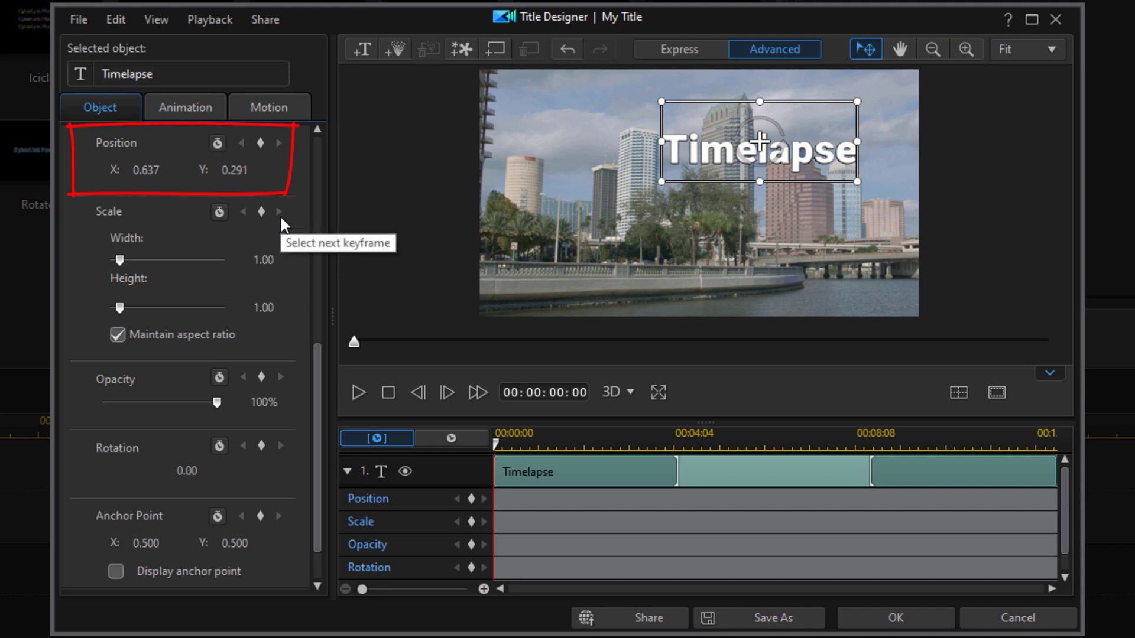
pyautogui.click(165, 171)
pyautogui.write('0.636')
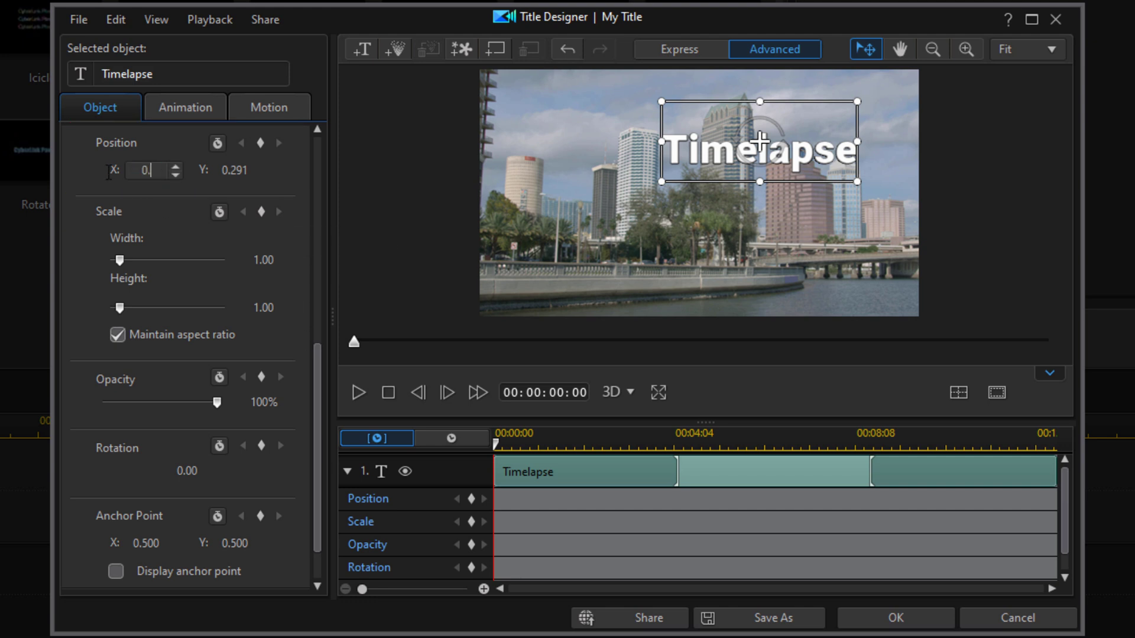
pyautogui.click(215, 170)
pyautogui.write('0.284')
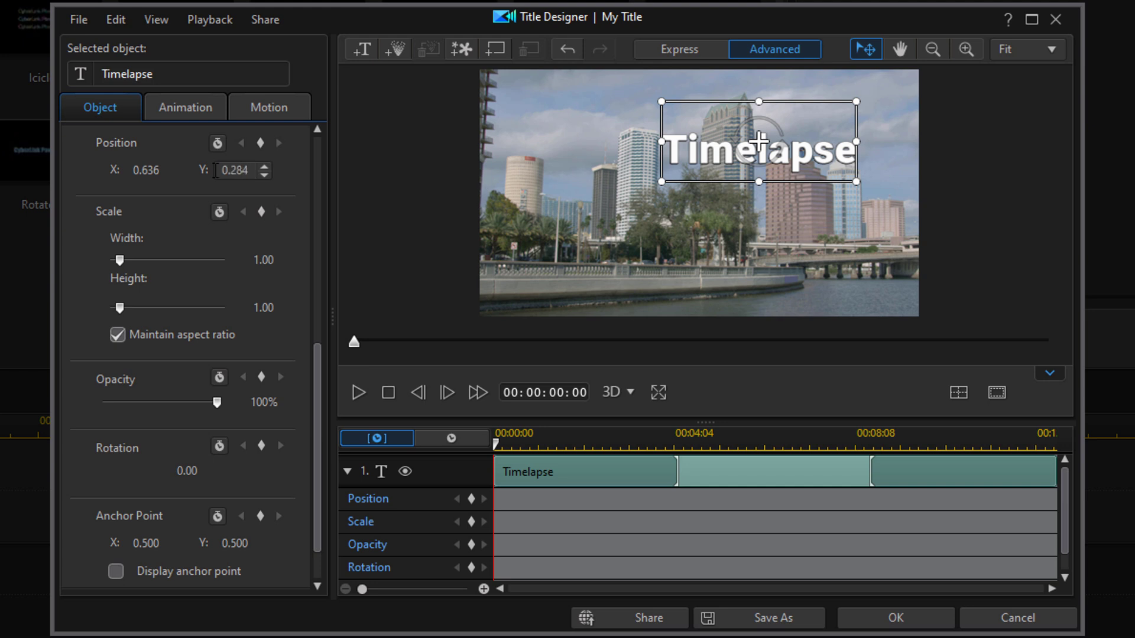
pyautogui.press('Return')
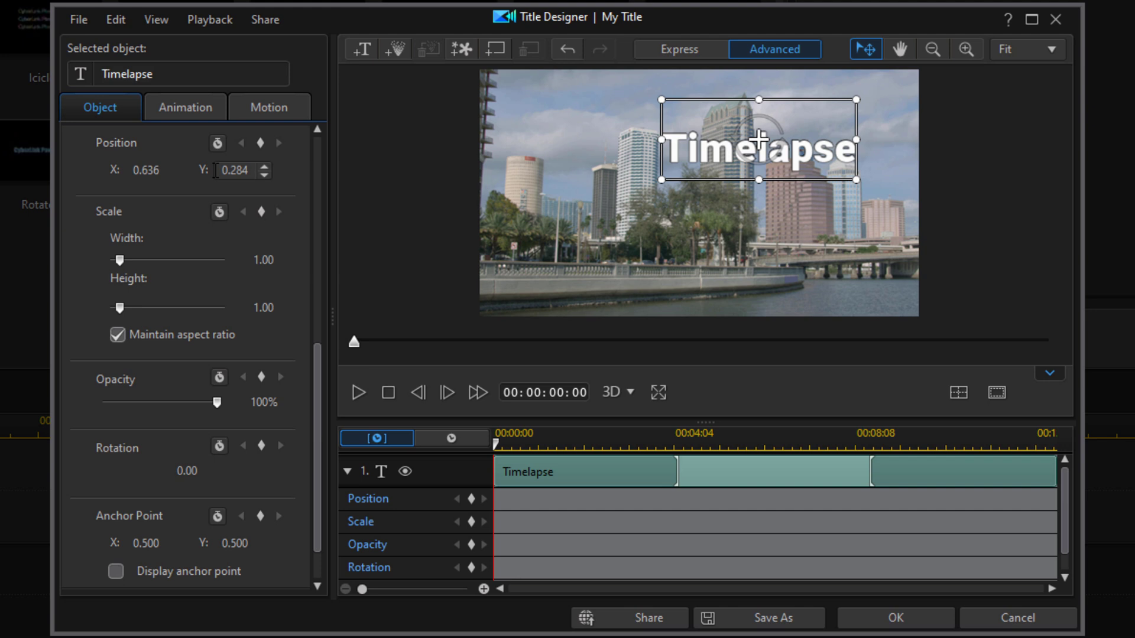
# Add a Position keyframe at 00:00:05, then shift the title left at 00:00:00.
pyautogui.moveTo(781, 435)
pyautogui.mouseDown()
pyautogui.moveTo(643, 451)
pyautogui.moveTo(530, 446)
pyautogui.mouseUp()
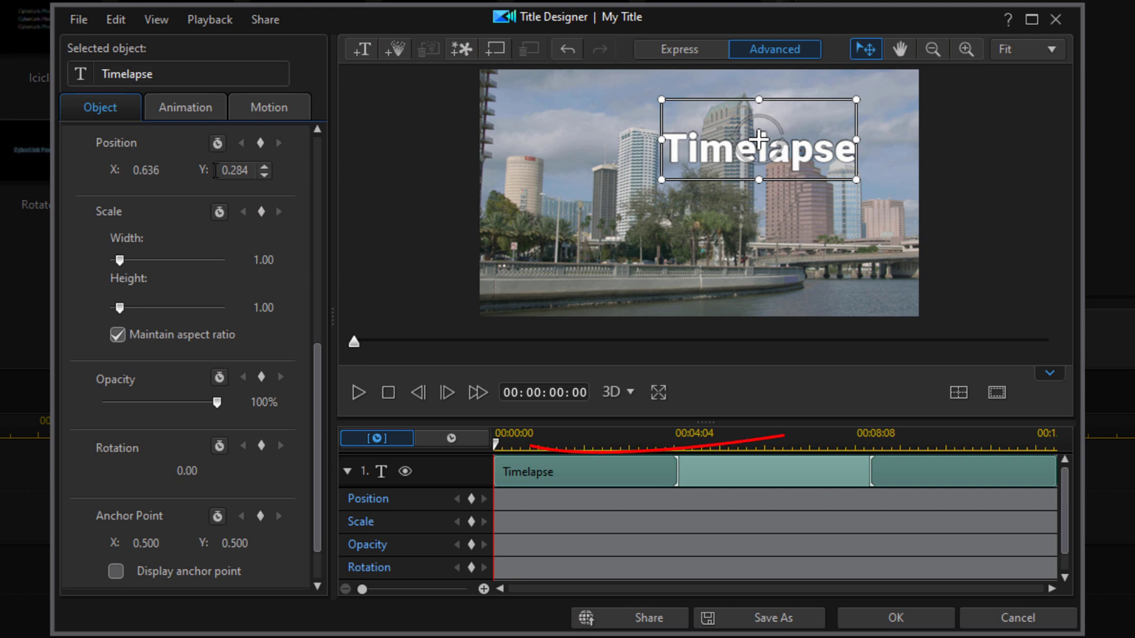
pyautogui.moveTo(611, 511); pyautogui.dragTo(600, 357)
pyautogui.press('Escape')
pyautogui.moveTo(495, 444)
pyautogui.mouseDown()
pyautogui.moveTo(692, 452)
pyautogui.moveTo(718, 458)
pyautogui.moveTo(714, 467)
pyautogui.moveTo(711, 456)
pyautogui.mouseUp()
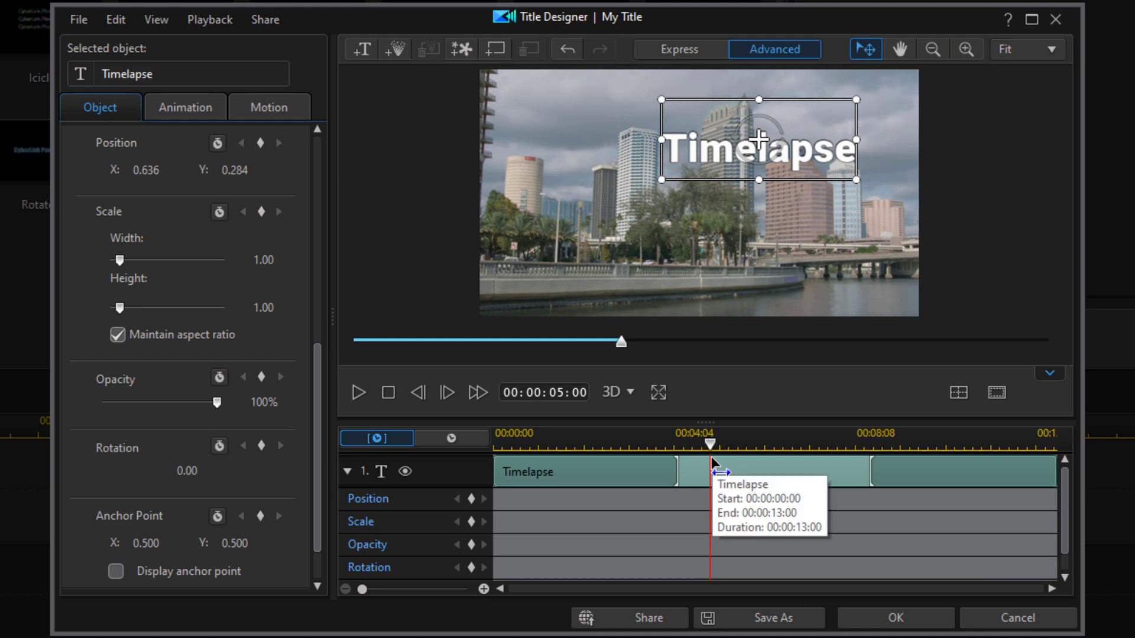
pyautogui.click(472, 498)
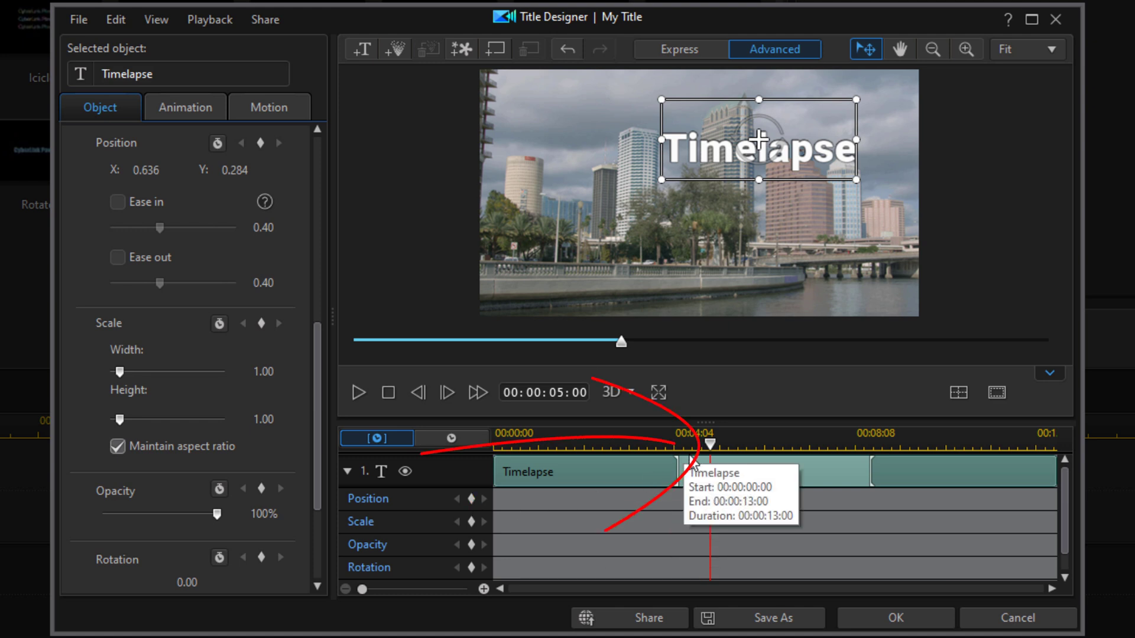
pyautogui.moveTo(709, 444)
pyautogui.mouseDown()
pyautogui.moveTo(535, 452)
pyautogui.moveTo(480, 467)
pyautogui.mouseUp()
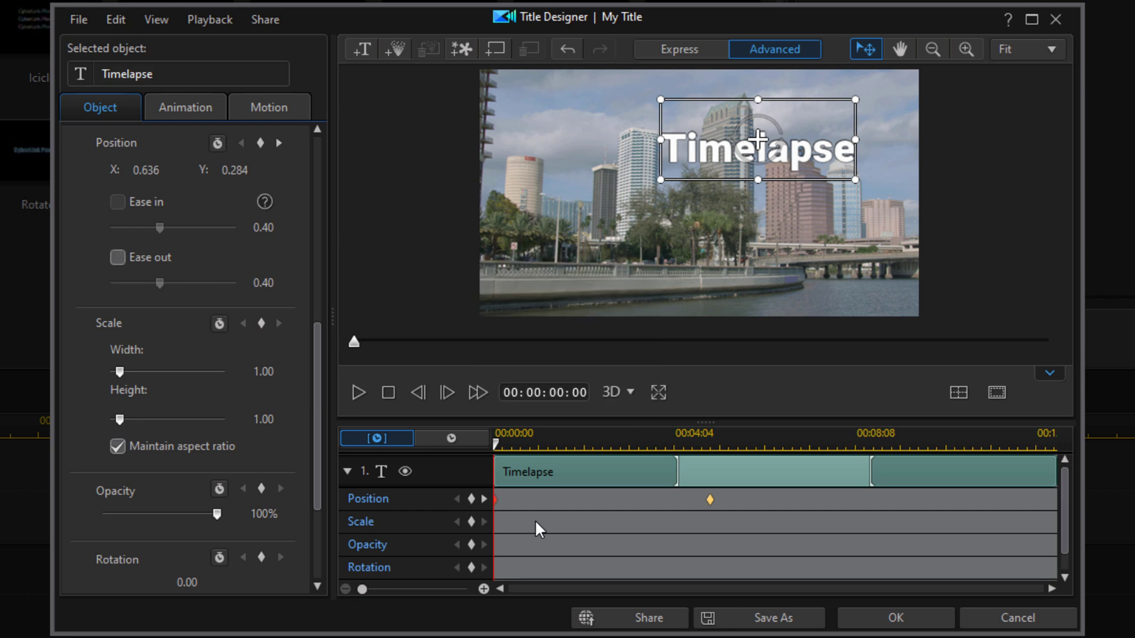
pyautogui.press('Left')
pyautogui.press('Left')
pyautogui.press('Left')
pyautogui.press('Left')
pyautogui.press('Left')
pyautogui.press('Left')
pyautogui.press('Left')
pyautogui.press('Left')
pyautogui.press('Left')
pyautogui.press('Left')
pyautogui.press('Left')
pyautogui.press('Left')
pyautogui.press('Left')
pyautogui.press('Left')
pyautogui.press('Left')
pyautogui.press('Left')
pyautogui.press('Left')
pyautogui.press('Left')
pyautogui.press('Left')
pyautogui.press('Left')
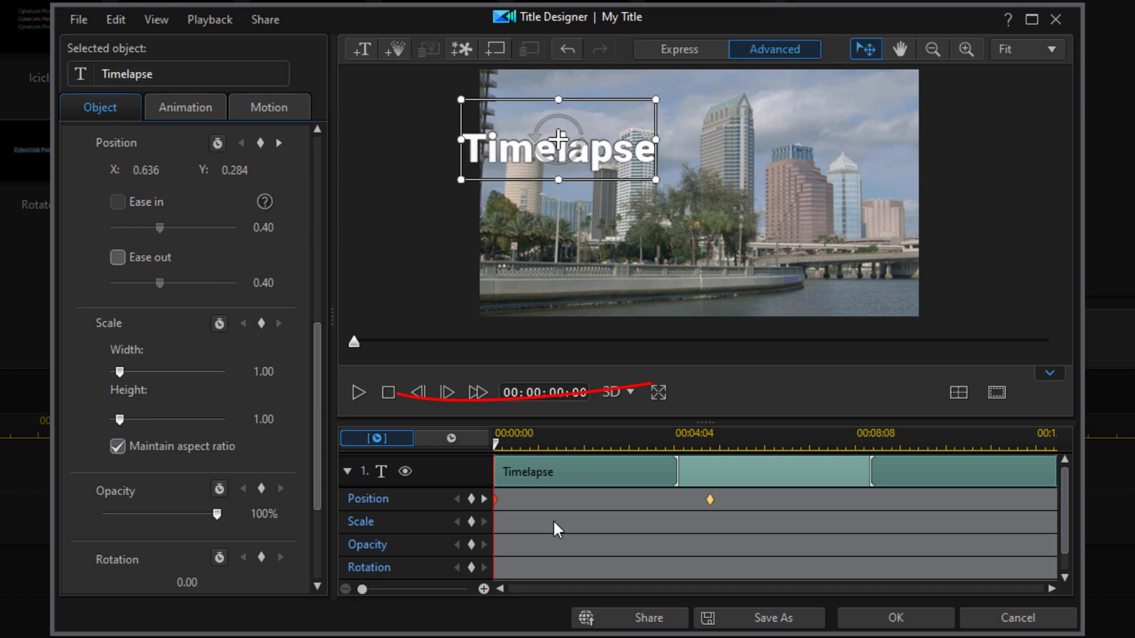
# Preview the title's slide animation and apply the Title Designer changes.
pyautogui.click(353, 392)
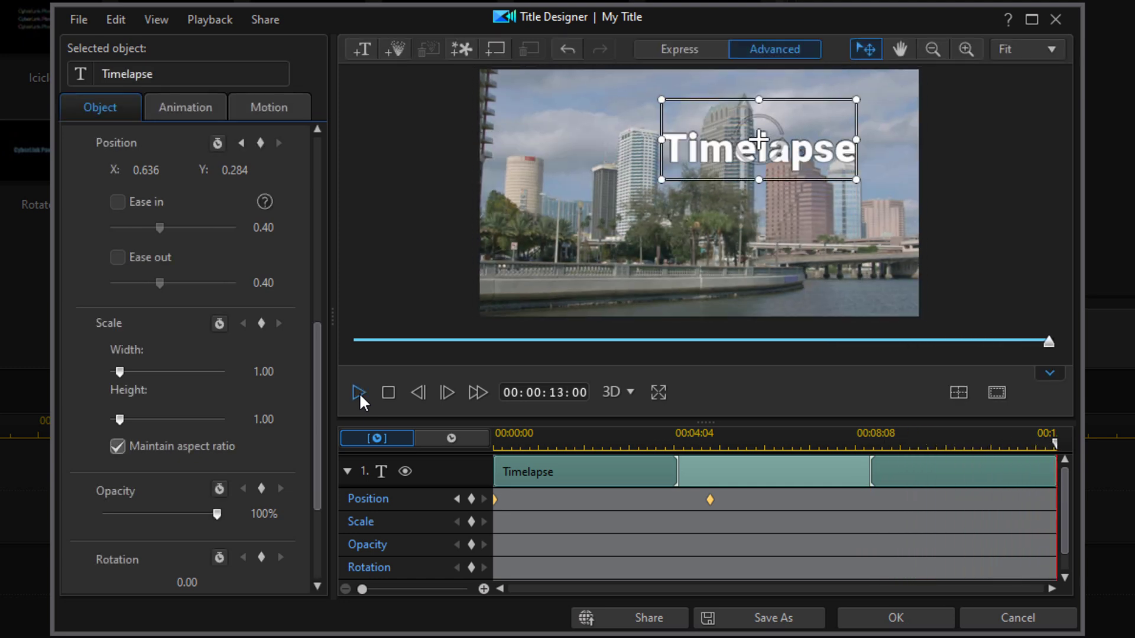
pyautogui.click(886, 620)
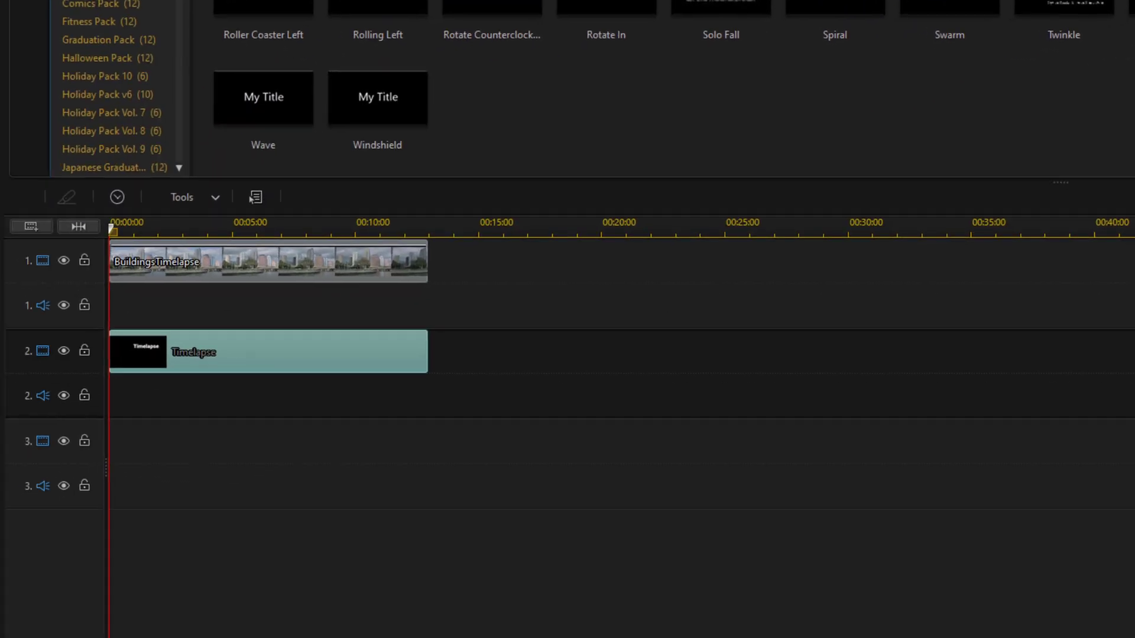
# Launch Mask Designer from the Tools menu for the Timelapse title clip.
pyautogui.click(216, 198)
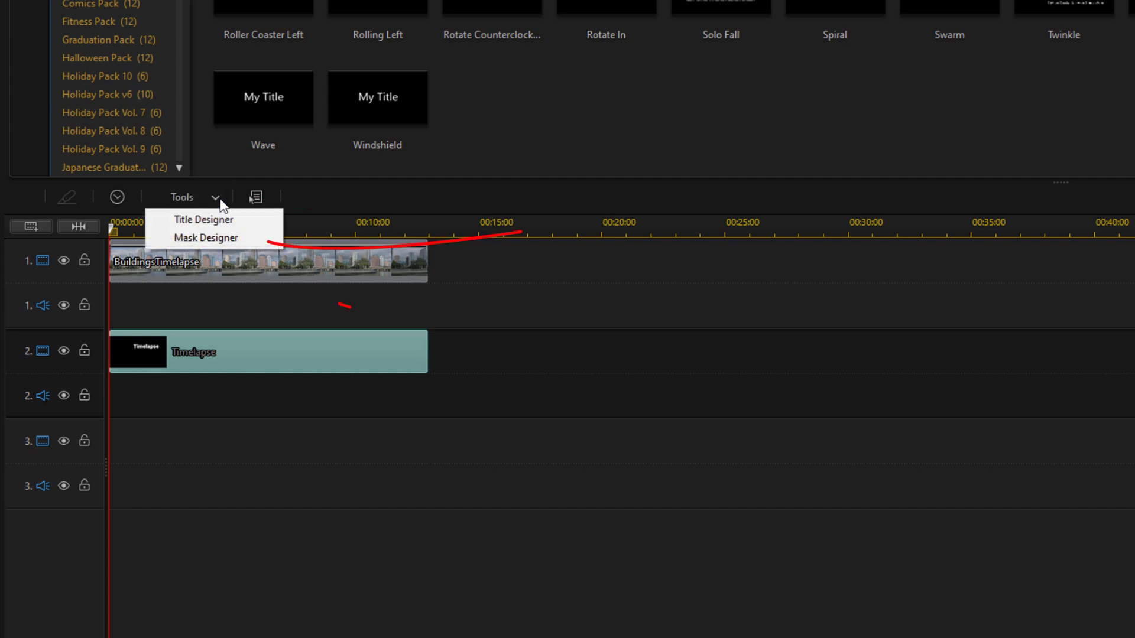
pyautogui.click(215, 238)
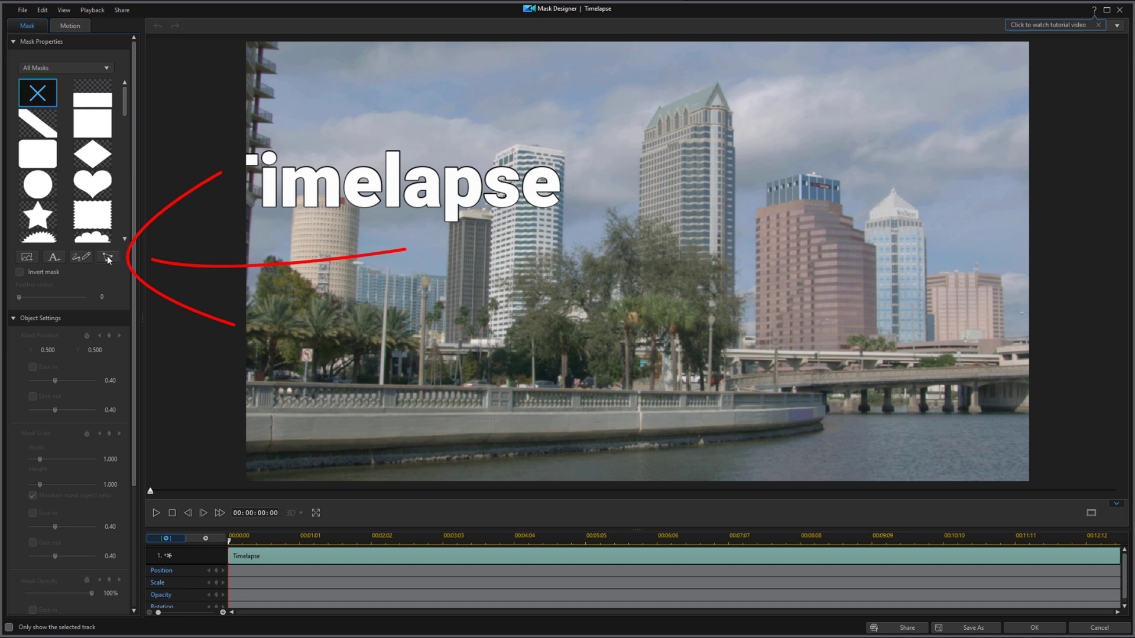
# Draw a four-point mask from the white tower's right edge to the frame's right side and apply it.
pyautogui.click(107, 258)
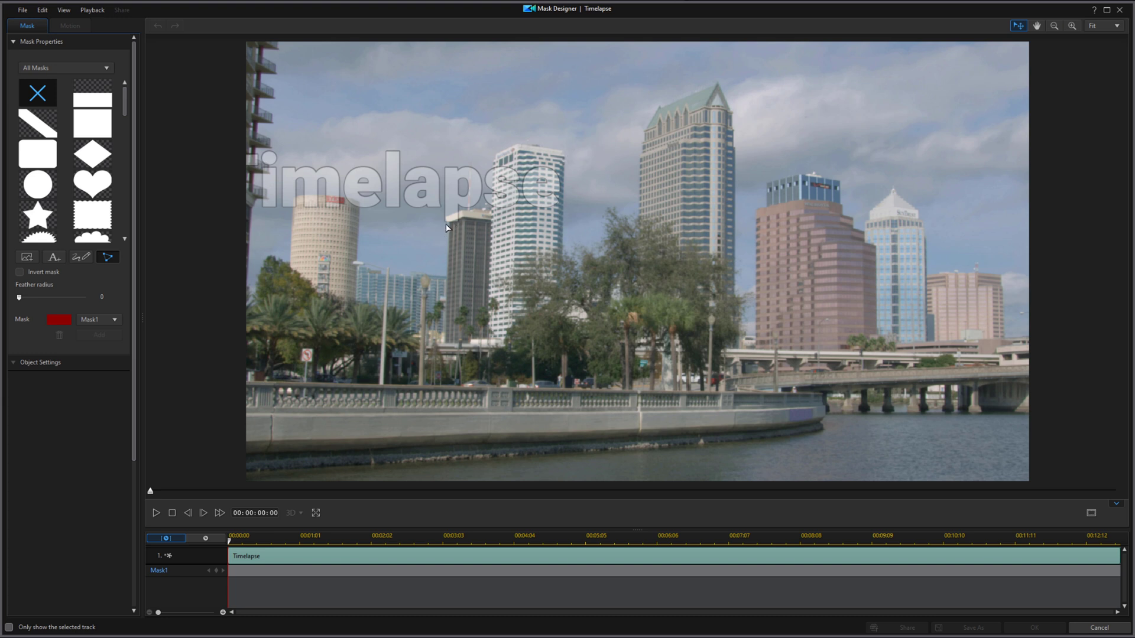
pyautogui.click(562, 224)
pyautogui.click(564, 152)
pyautogui.click(1027, 137)
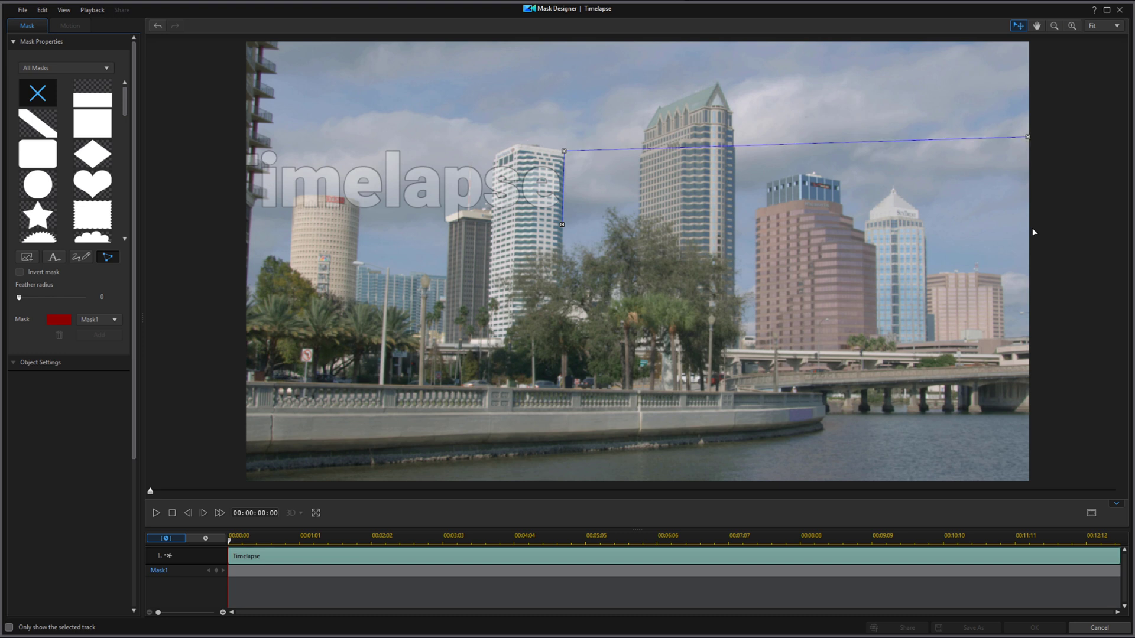
pyautogui.click(1027, 255)
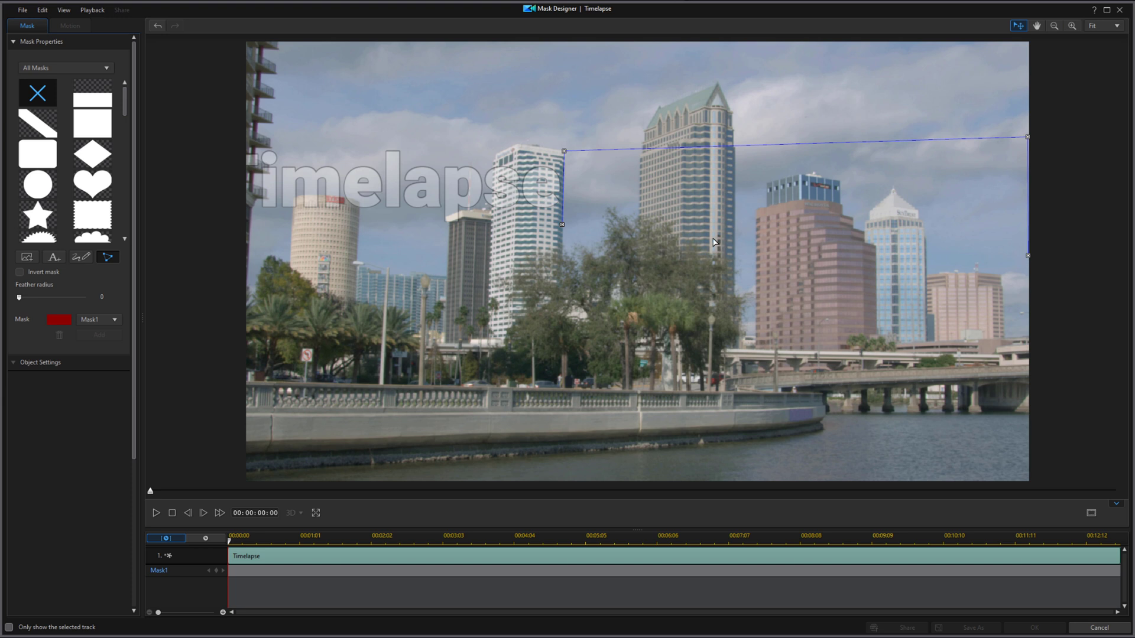
pyautogui.click(562, 226)
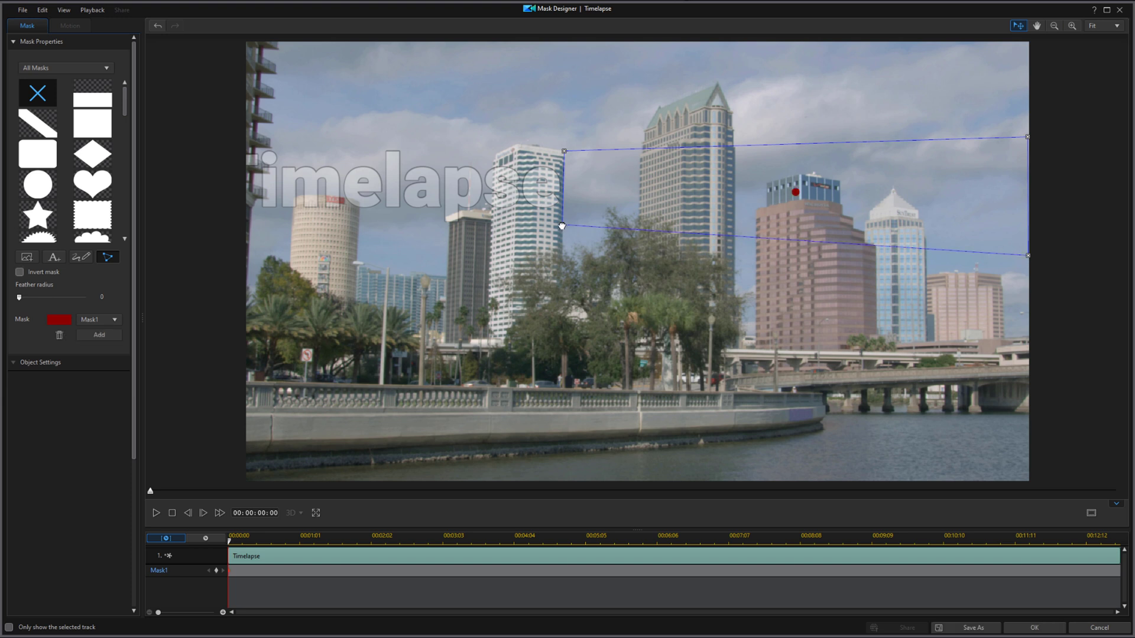
pyautogui.click(1034, 628)
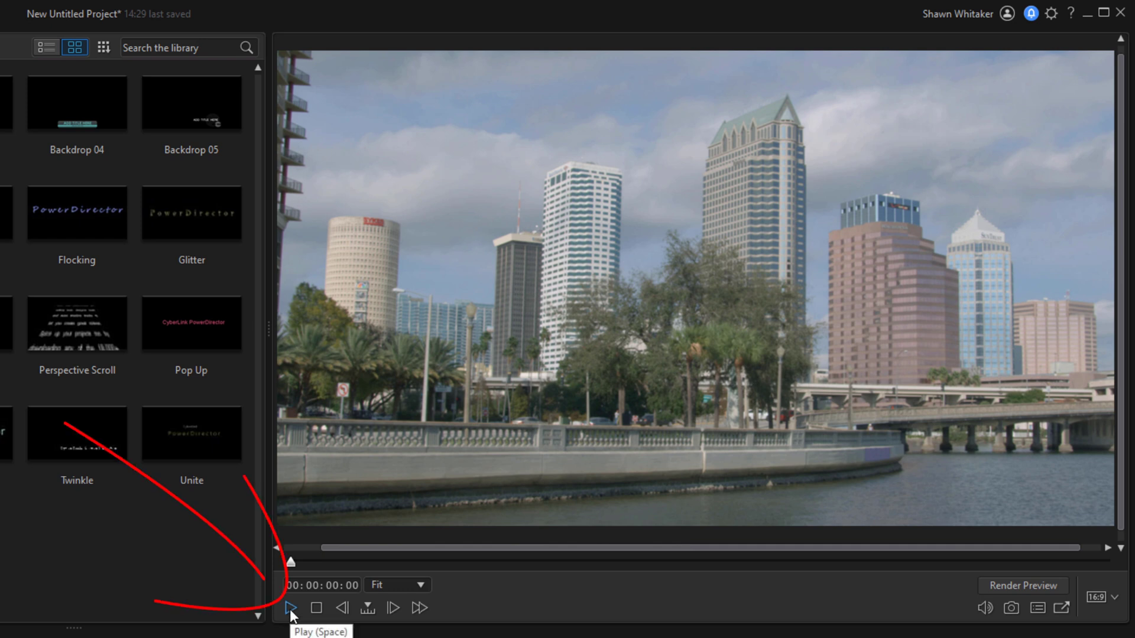
# Play the project to watch Timelapse emerge from behind the skyscraper.
pyautogui.click(290, 609)
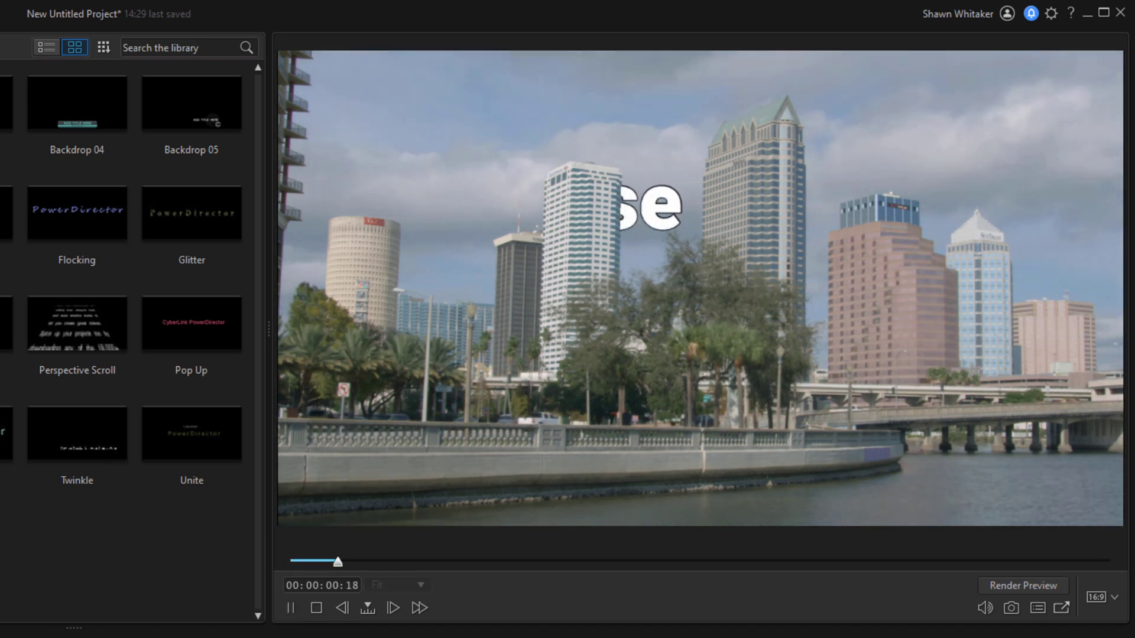